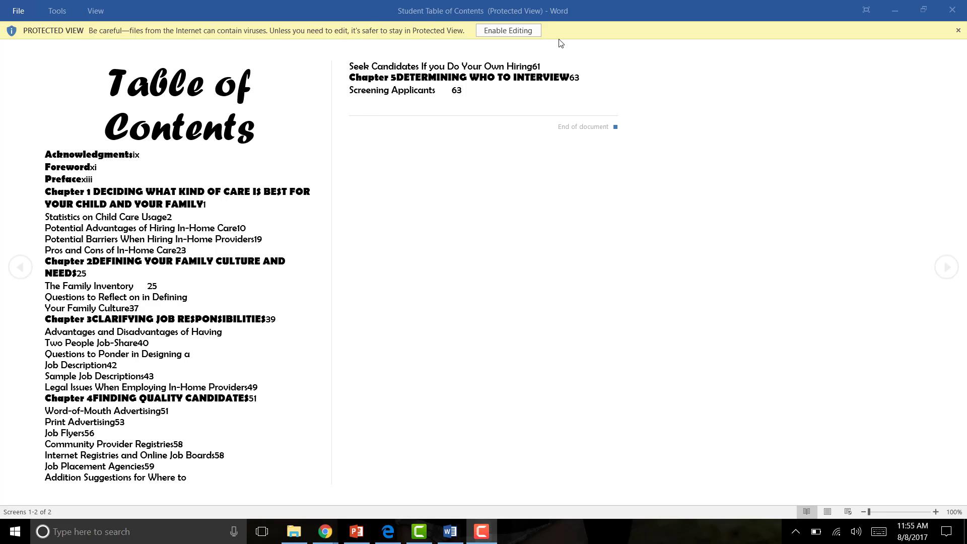
Enable editing for the protected table of contents document.
{"action": "left_click", "coordinate": [512, 32]}
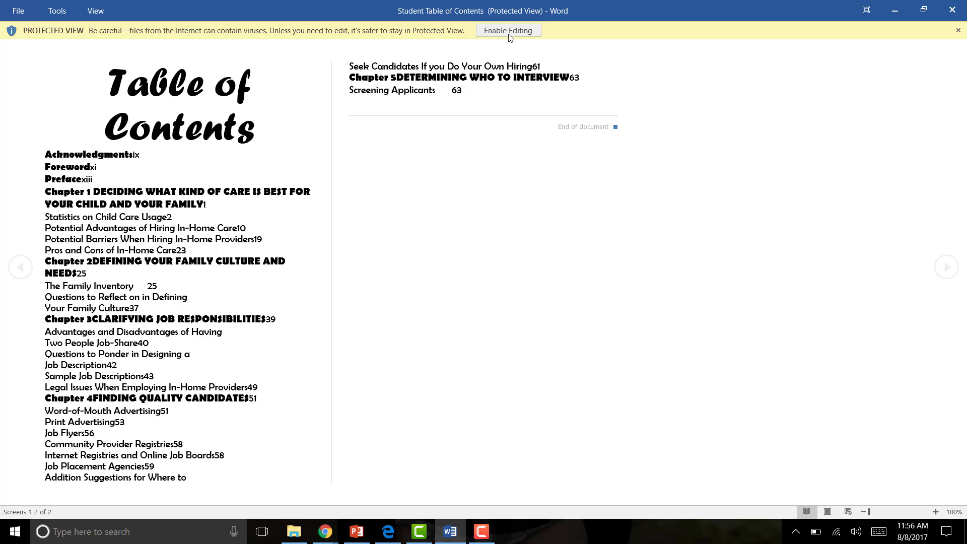
{"action": "left_click", "coordinate": [508, 31]}
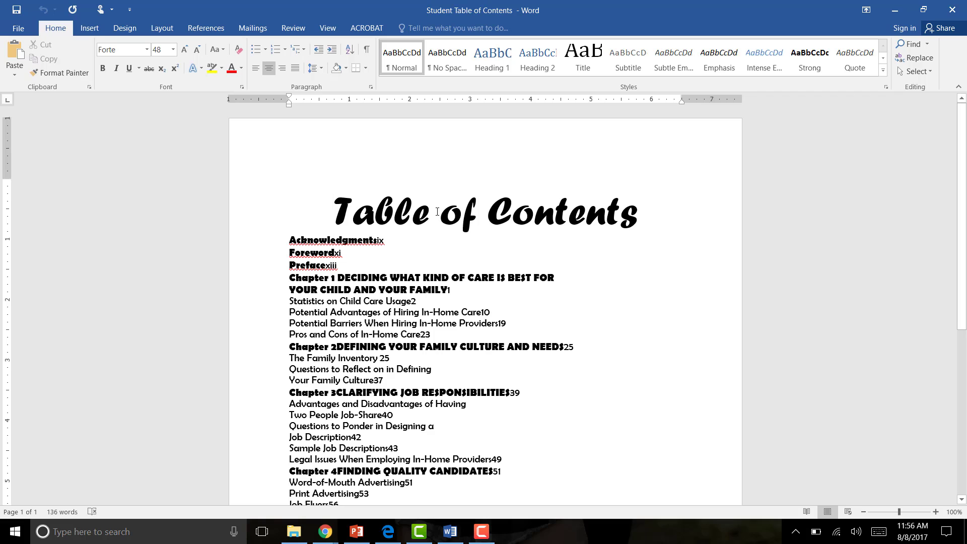
Look over the table of contents from its title to the last Chapter 5 entry and check whether the ruler is turned on.
{"action": "scroll", "coordinate": [432, 214], "scroll_direction": "down", "scroll_amount": 2}
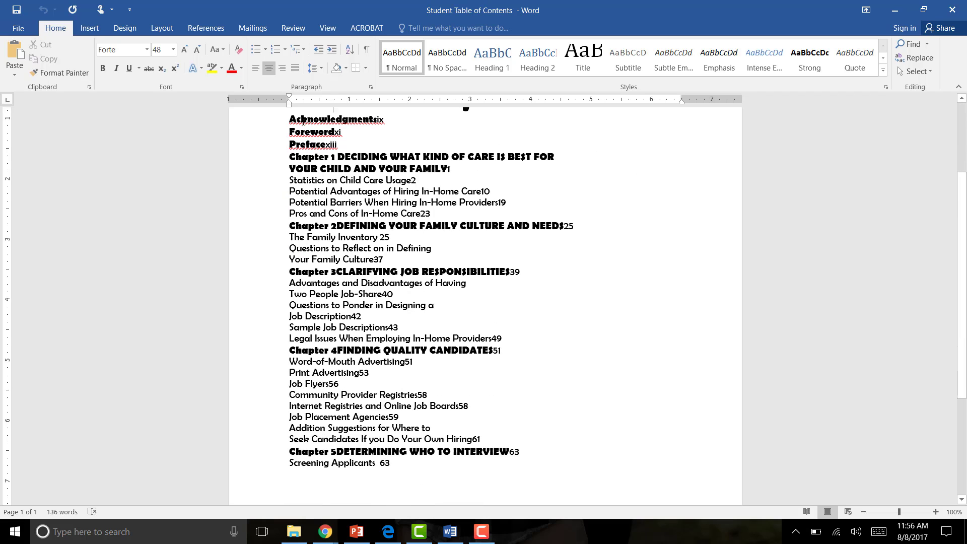
{"action": "scroll", "coordinate": [359, 413], "scroll_direction": "down", "scroll_amount": 3}
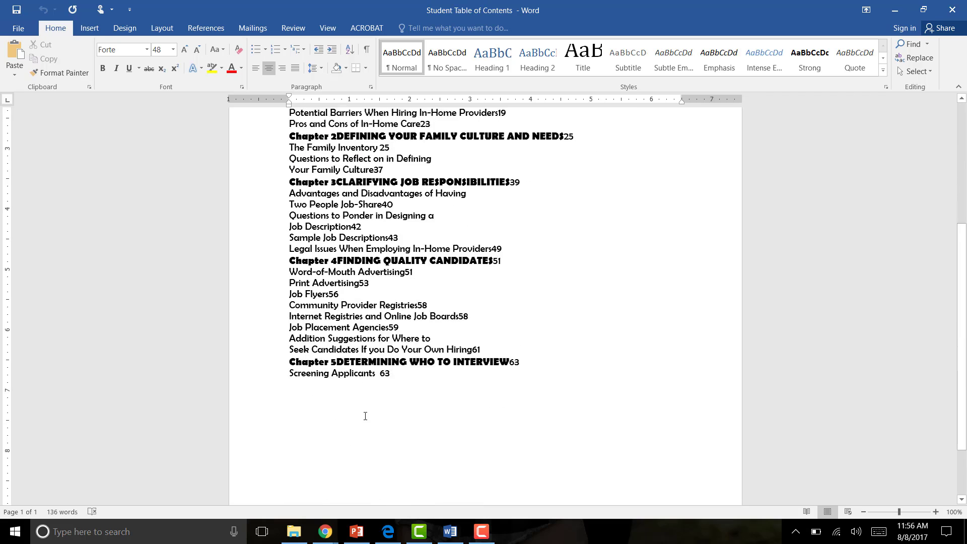
{"action": "scroll", "coordinate": [369, 417], "scroll_direction": "up", "scroll_amount": 4}
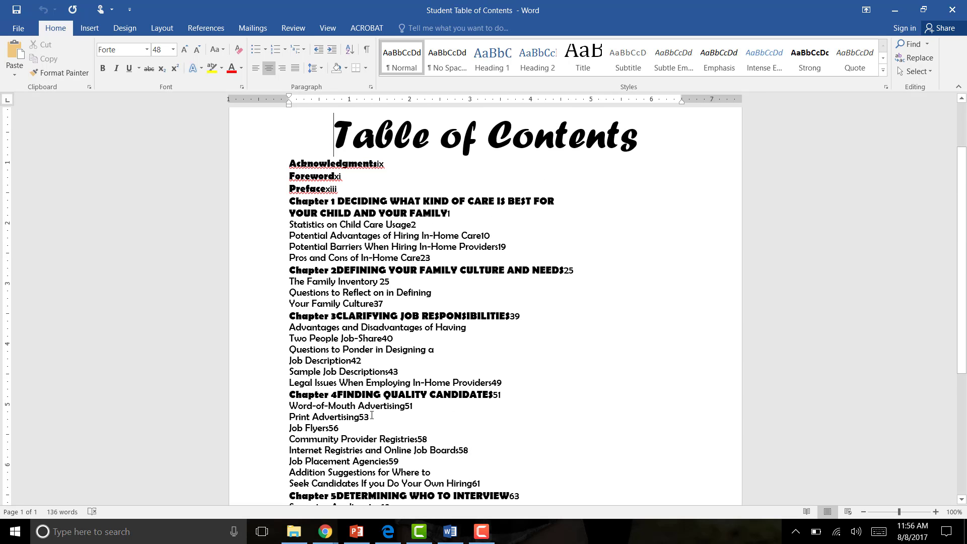
{"action": "scroll", "coordinate": [372, 417], "scroll_direction": "down", "scroll_amount": 2}
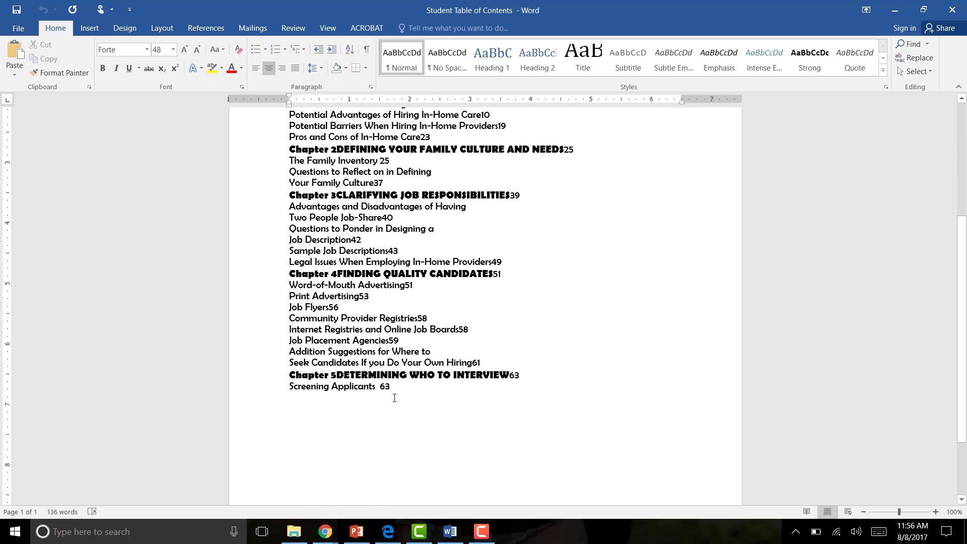
{"action": "scroll", "coordinate": [404, 401], "scroll_direction": "up", "scroll_amount": 3}
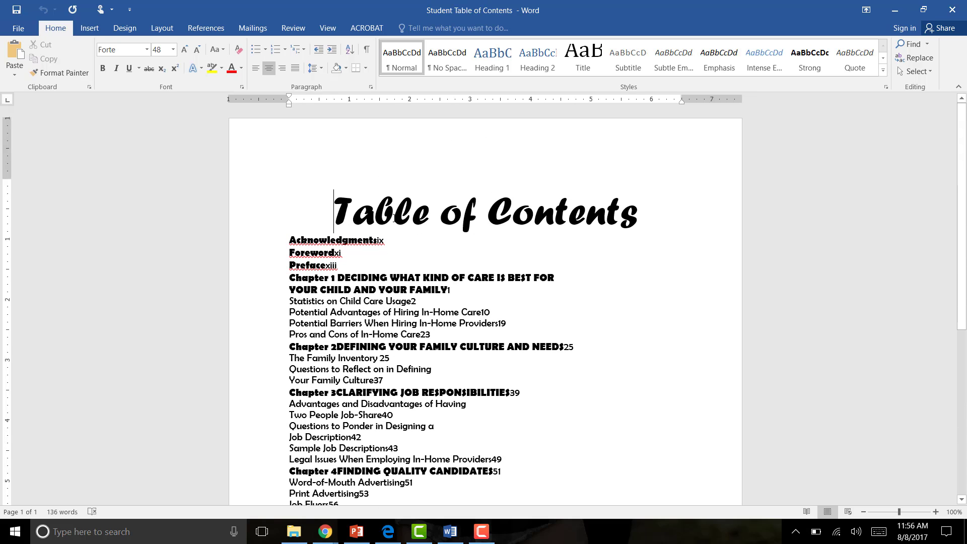
{"action": "scroll", "coordinate": [399, 393], "scroll_direction": "down", "scroll_amount": 2}
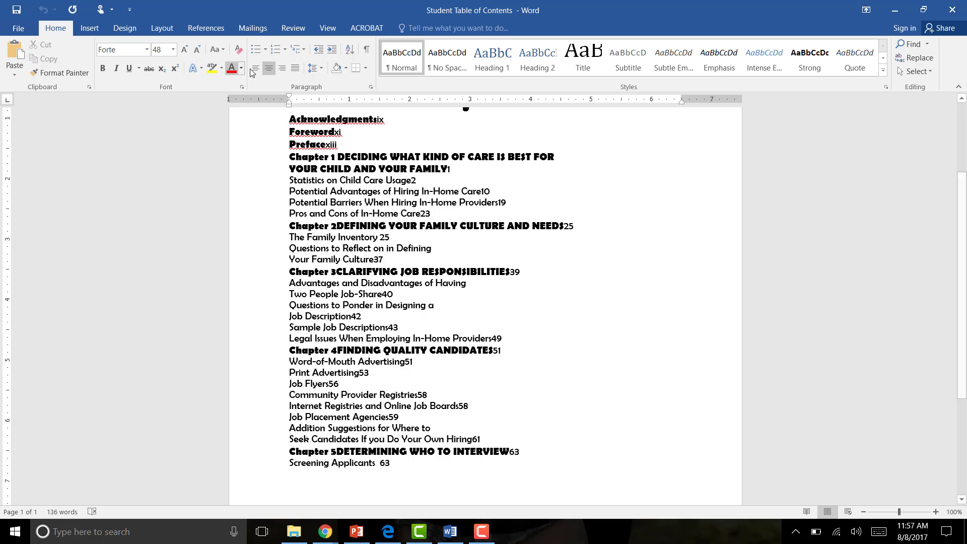
{"action": "left_click", "coordinate": [330, 29]}
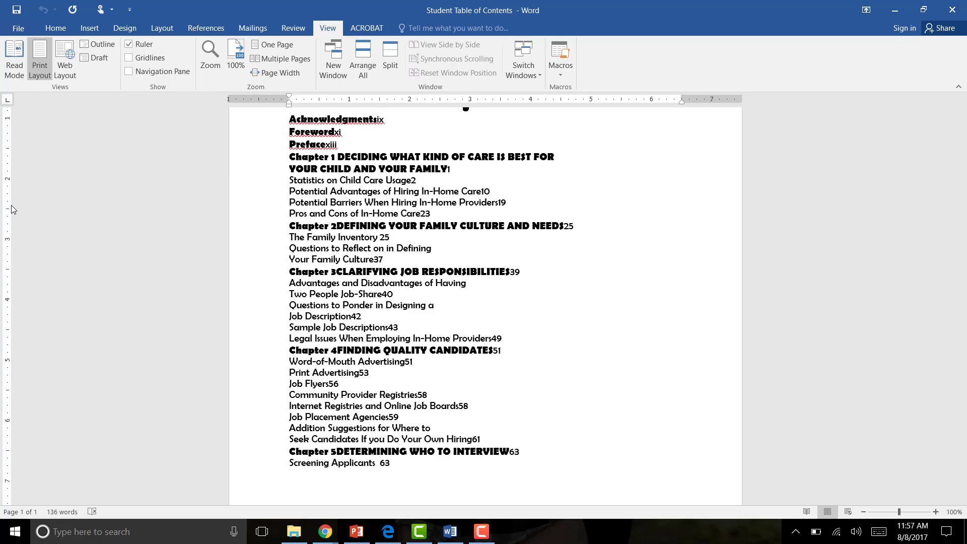
{"action": "scroll", "coordinate": [13, 210], "scroll_direction": "up", "scroll_amount": 2}
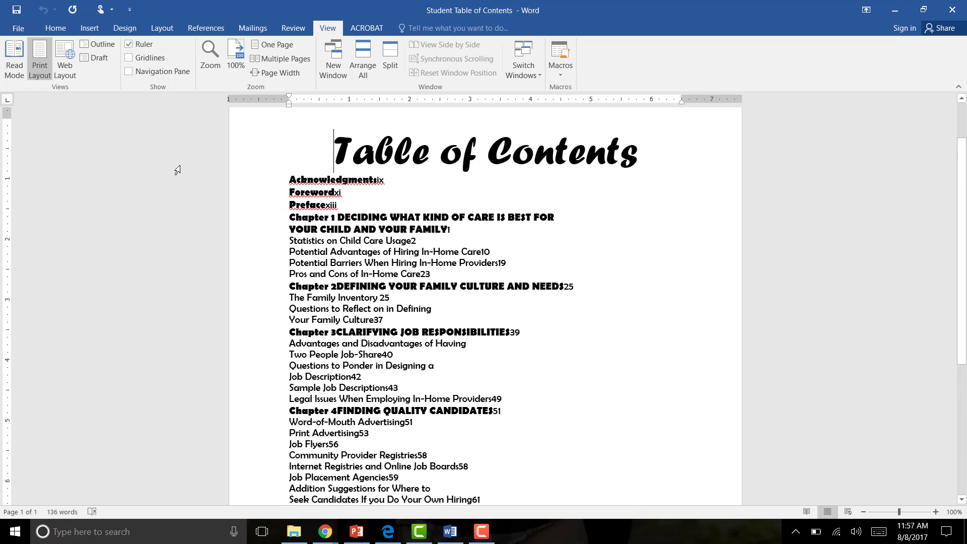
{"action": "left_click", "coordinate": [56, 29]}
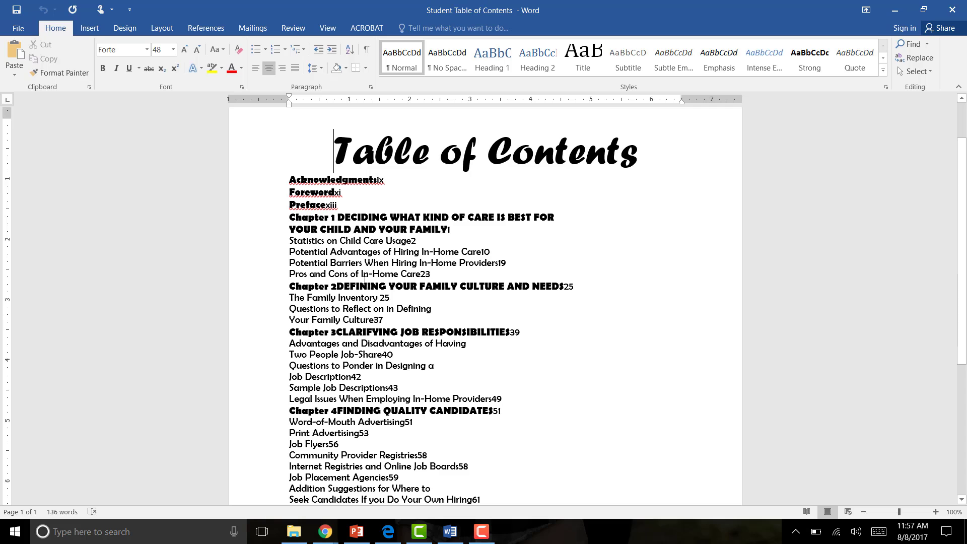
Select all entries below the title, from Acknowledgments to Screening Applicants, and set a left tab stop at 0.25" on the ruler.
{"action": "scroll", "coordinate": [367, 280], "scroll_direction": "down", "scroll_amount": 1}
{"action": "scroll", "coordinate": [367, 280], "scroll_direction": "down", "scroll_amount": 4}
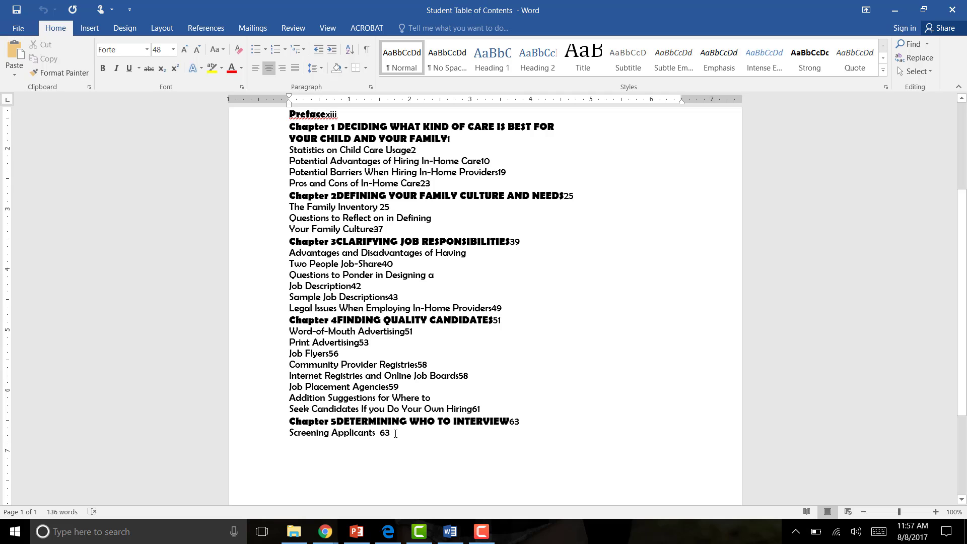
{"action": "left_click_drag", "start_coordinate": [383, 434], "coordinate": [289, 212]}
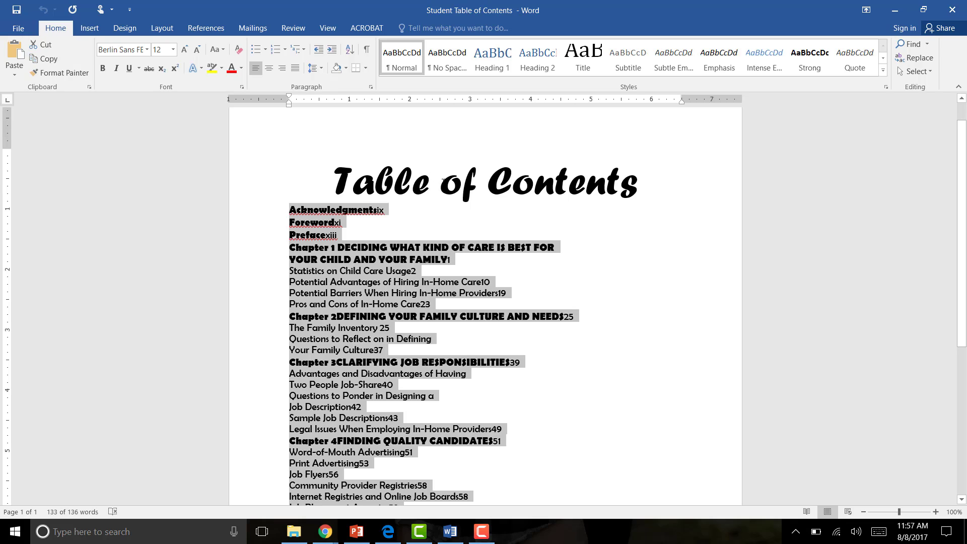
{"action": "scroll", "coordinate": [327, 264], "scroll_direction": "down", "scroll_amount": 2}
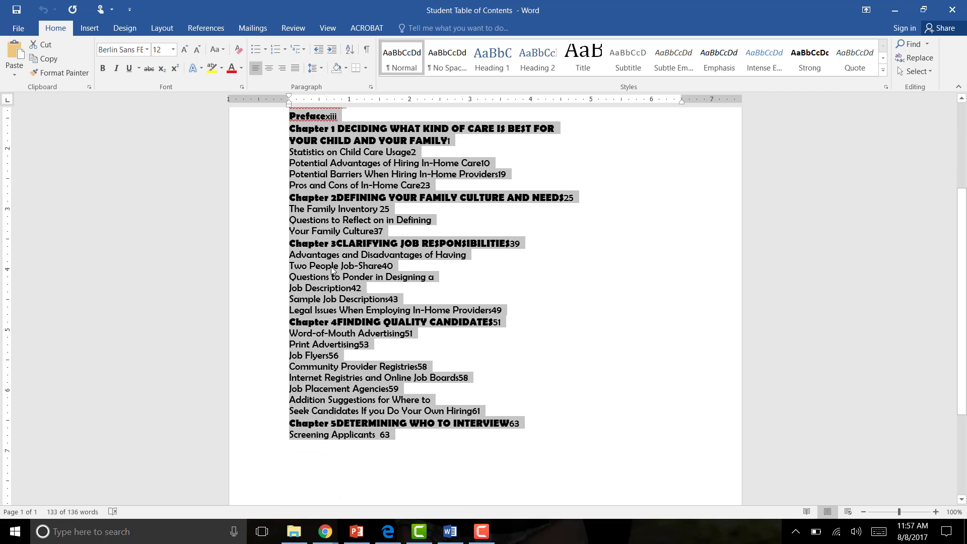
{"action": "scroll", "coordinate": [354, 367], "scroll_direction": "up", "scroll_amount": 2}
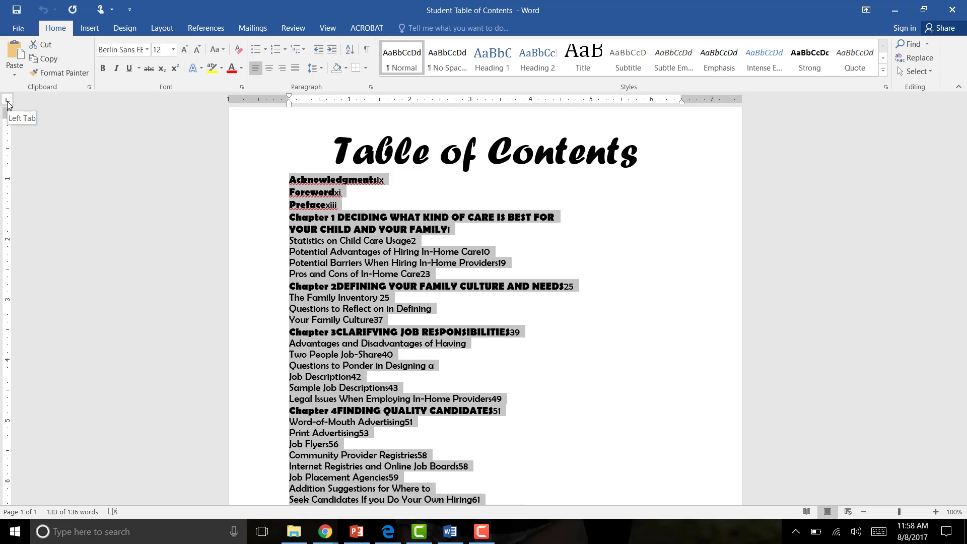
{"action": "left_click", "coordinate": [7, 104]}
{"action": "left_click", "coordinate": [7, 103]}
{"action": "left_click", "coordinate": [8, 102]}
{"action": "left_click", "coordinate": [7, 102]}
{"action": "left_click", "coordinate": [304, 103]}
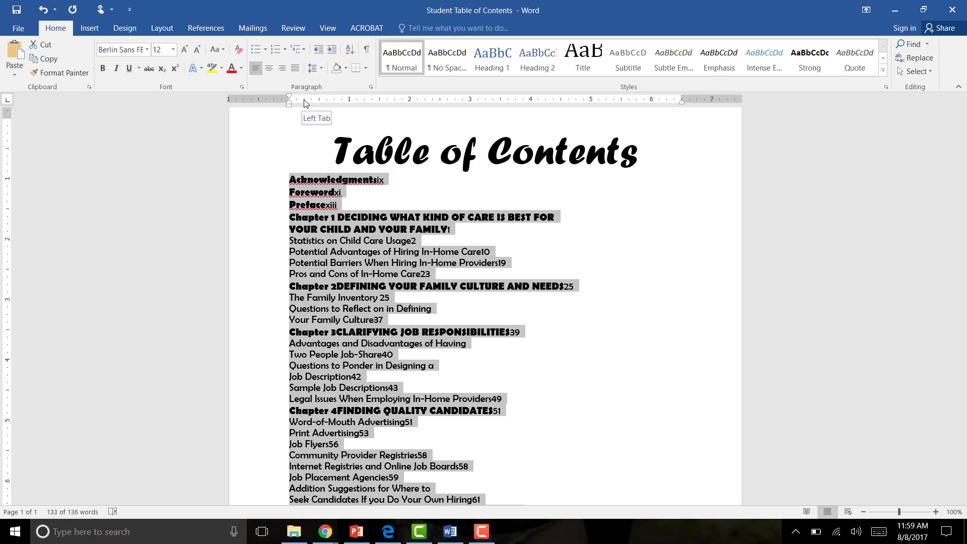
{"action": "left_click", "coordinate": [305, 104]}
{"action": "double_click", "coordinate": [307, 103]}
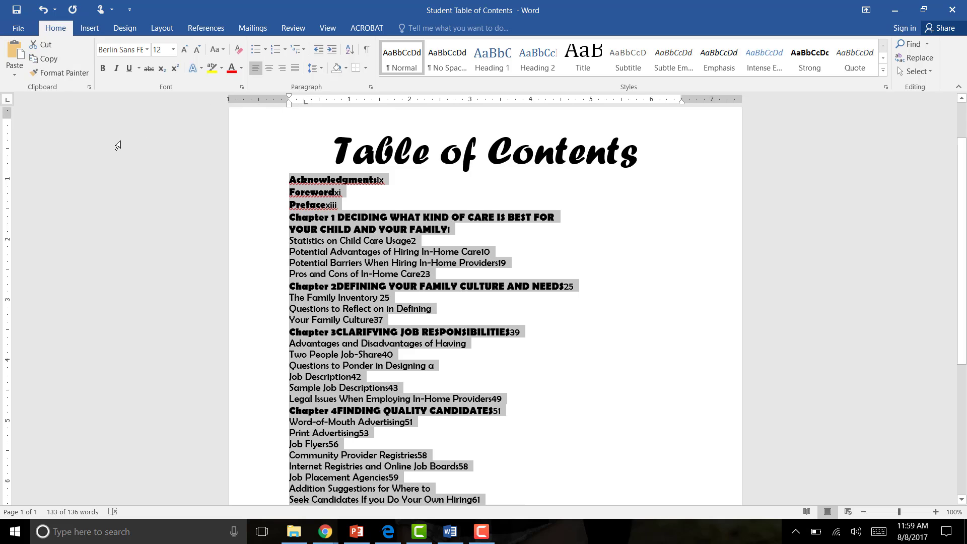
Add a right tab stop at 5.5" on the ruler for the selected entries.
{"action": "left_click", "coordinate": [7, 102]}
{"action": "left_click", "coordinate": [7, 104]}
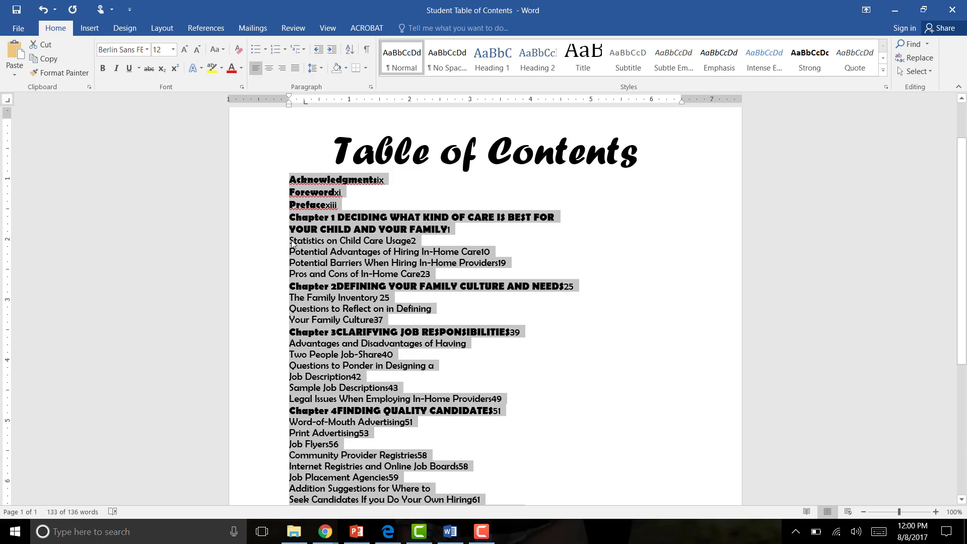
{"action": "left_click", "coordinate": [623, 100]}
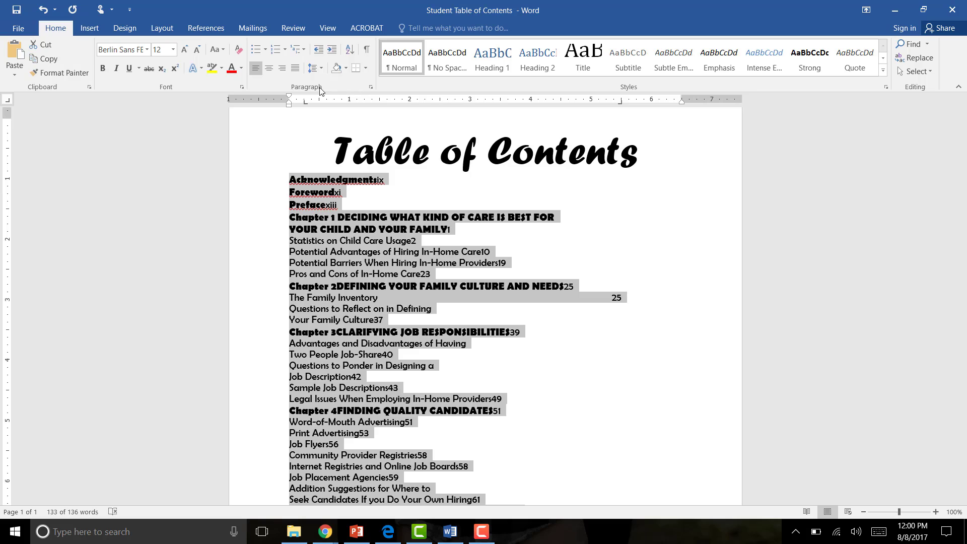
Give the 5.5" right tab stop of the selected entries the dotted leader, option 2.
{"action": "left_click", "coordinate": [372, 89]}
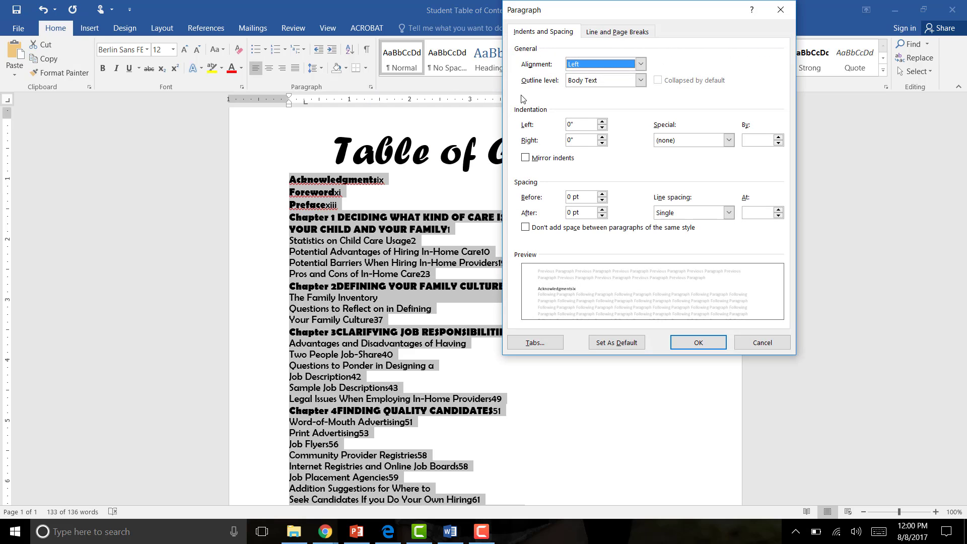
{"action": "left_click", "coordinate": [535, 343]}
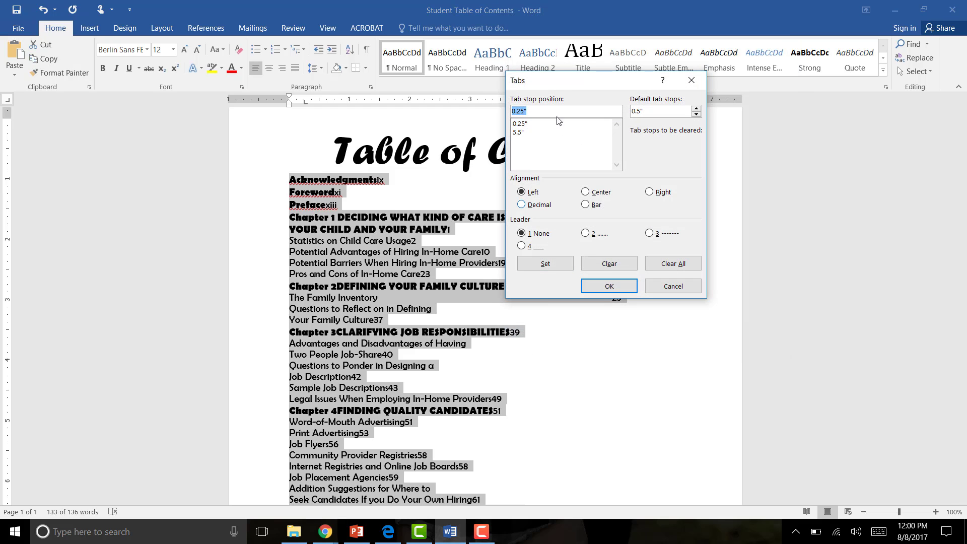
{"action": "left_click_drag", "start_coordinate": [558, 84], "coordinate": [488, 136]}
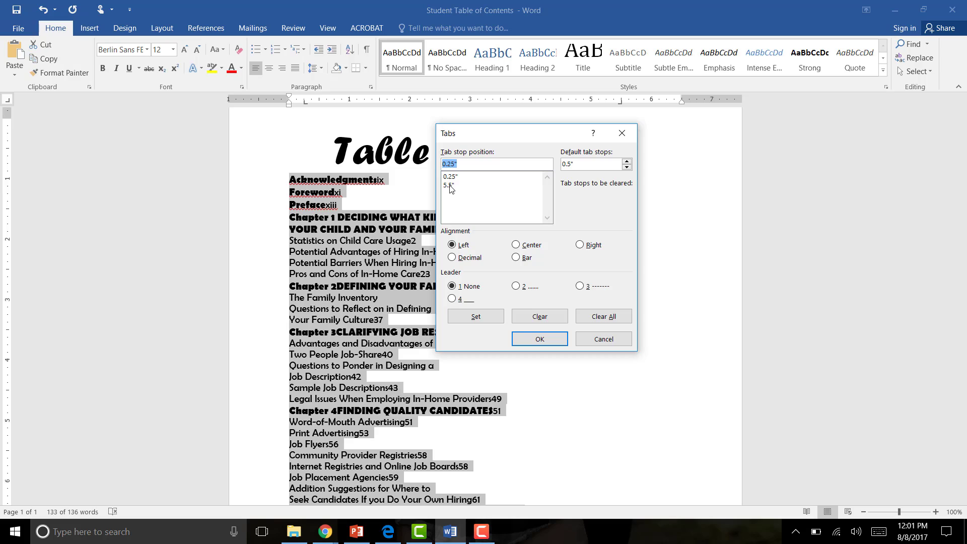
{"action": "left_click", "coordinate": [450, 186]}
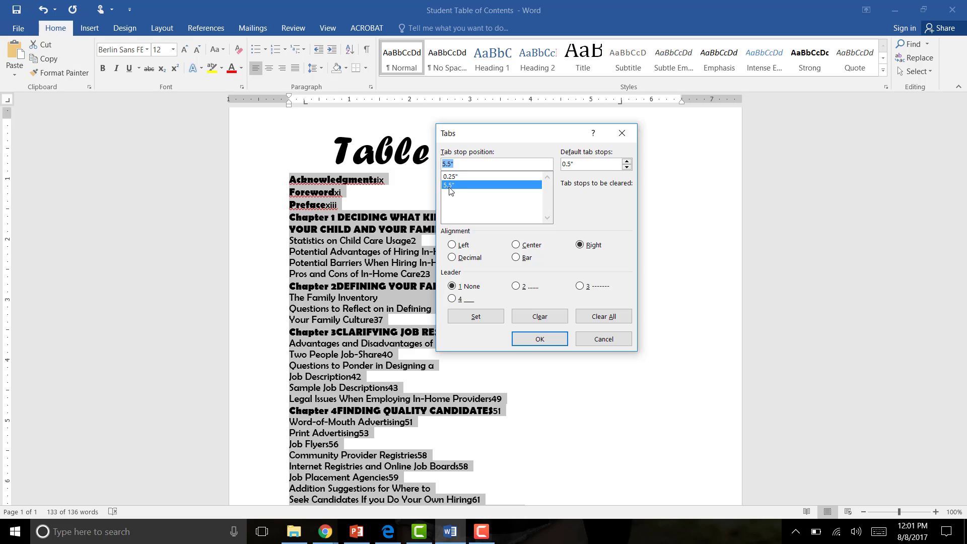
{"action": "left_click", "coordinate": [518, 287]}
{"action": "left_click", "coordinate": [549, 342]}
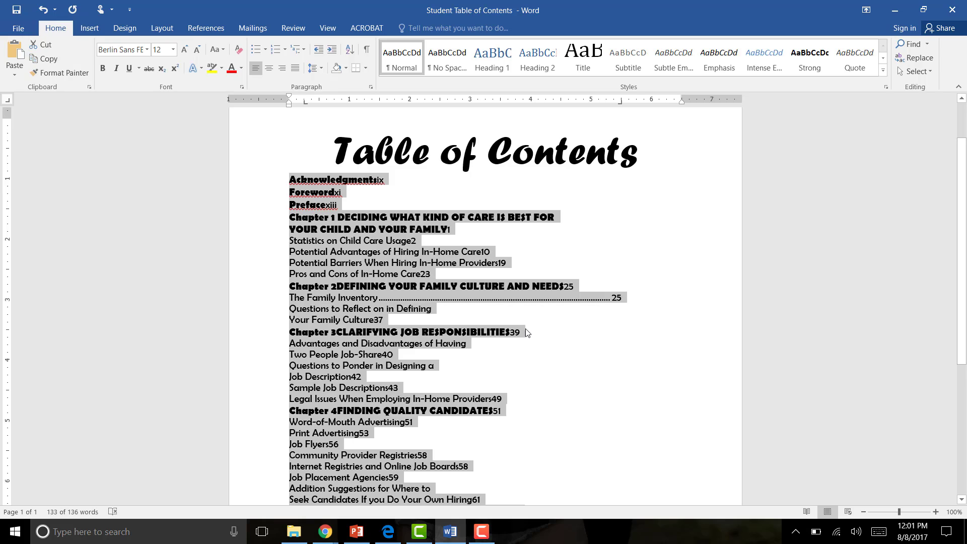
Indent the Acknowledgments, Foreword and Preface entries to the first tab stop and move their page numbers to the 5.5" dotted-leader tab.
{"action": "left_click", "coordinate": [291, 183]}
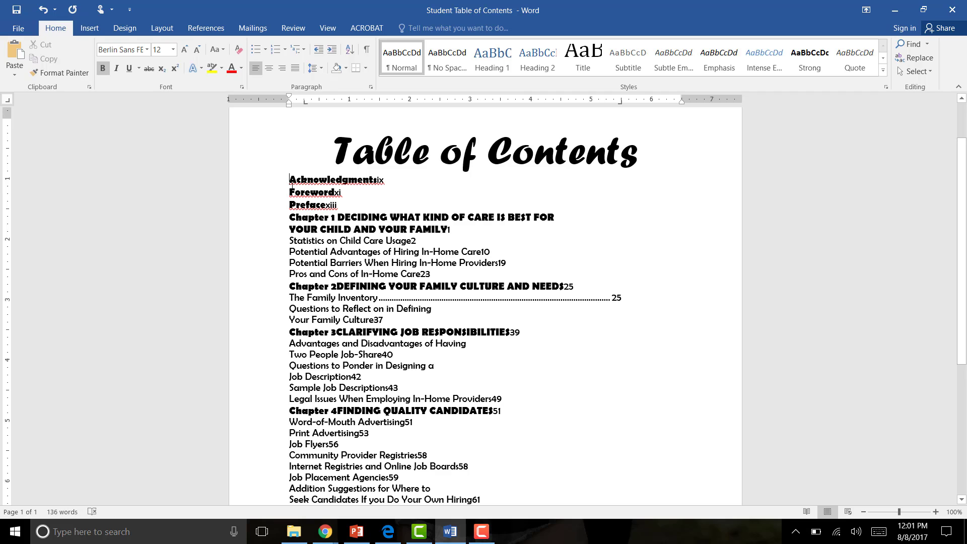
{"action": "key", "text": "Tab"}
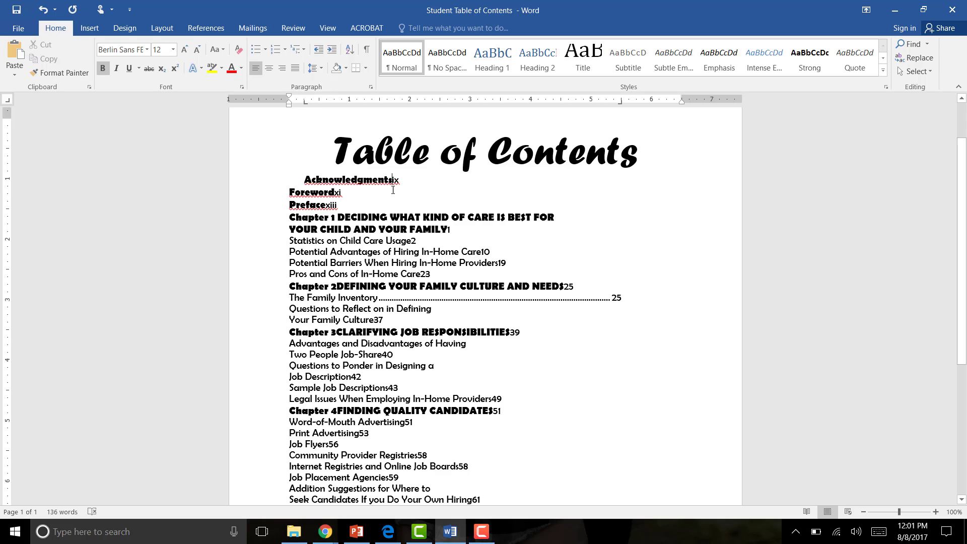
{"action": "key", "text": "Tab"}
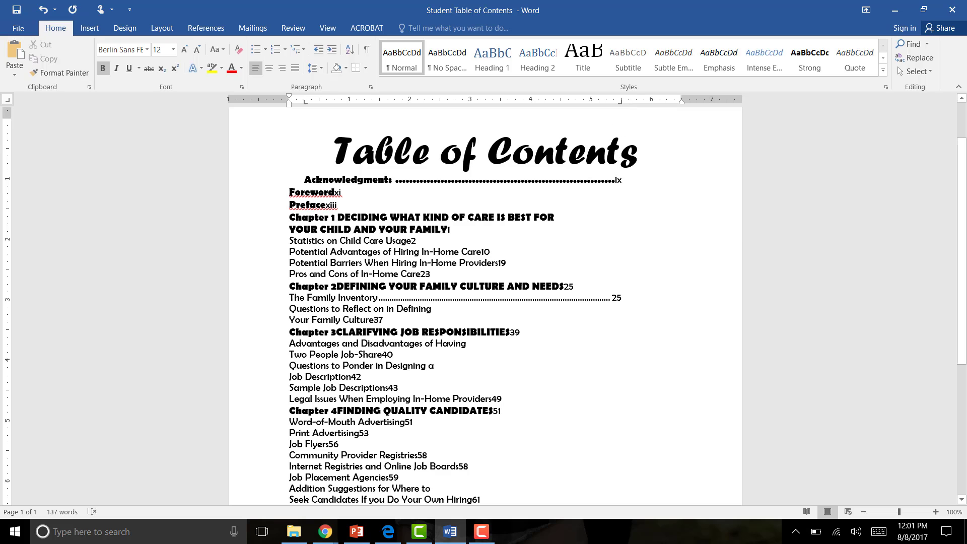
{"action": "key", "text": "Tab"}
{"action": "key", "text": "Tab"}
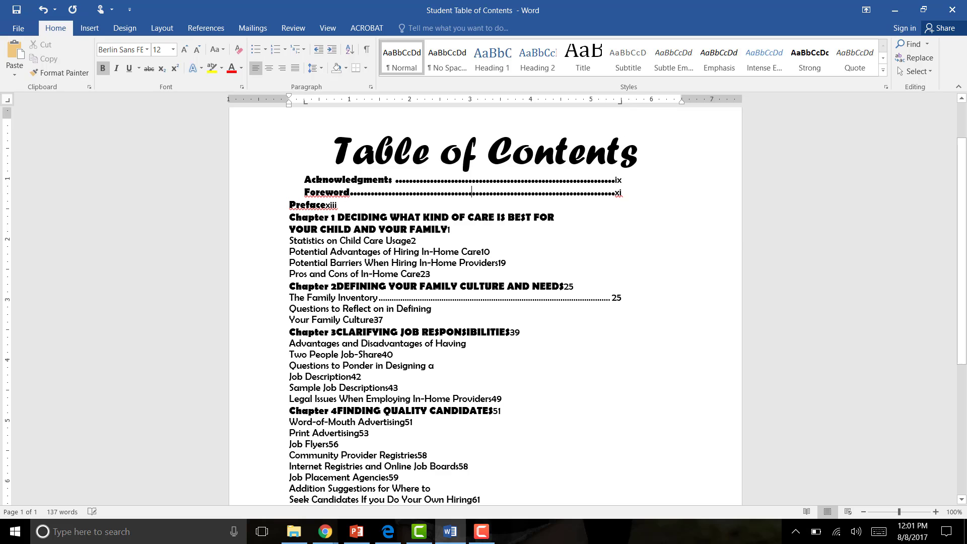
{"action": "key", "text": "Tab"}
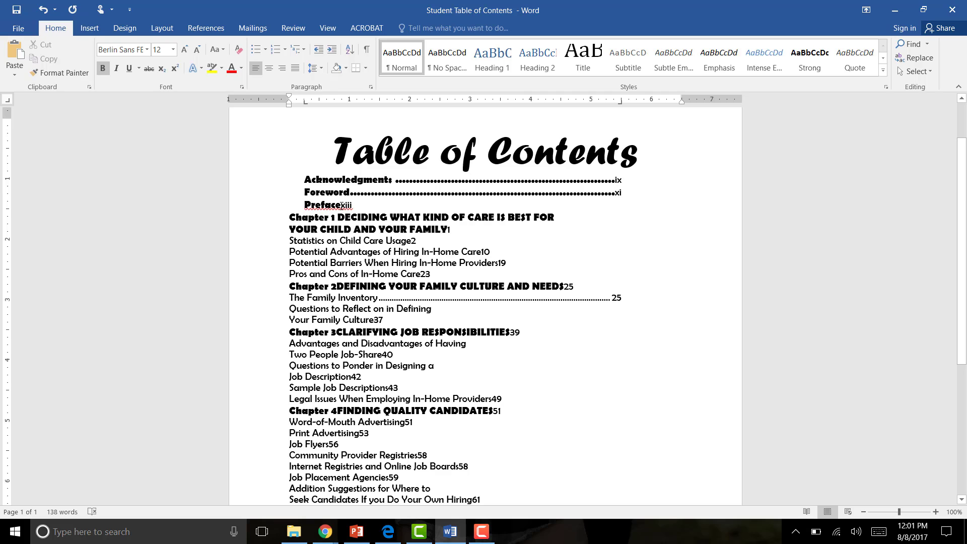
{"action": "left_click", "coordinate": [342, 205]}
{"action": "key", "text": "Tab"}
Indent both lines of the Chapter 1 heading to the first tab stop and move its page number to the right tab.
{"action": "left_click", "coordinate": [292, 218]}
{"action": "key", "text": "Tab"}
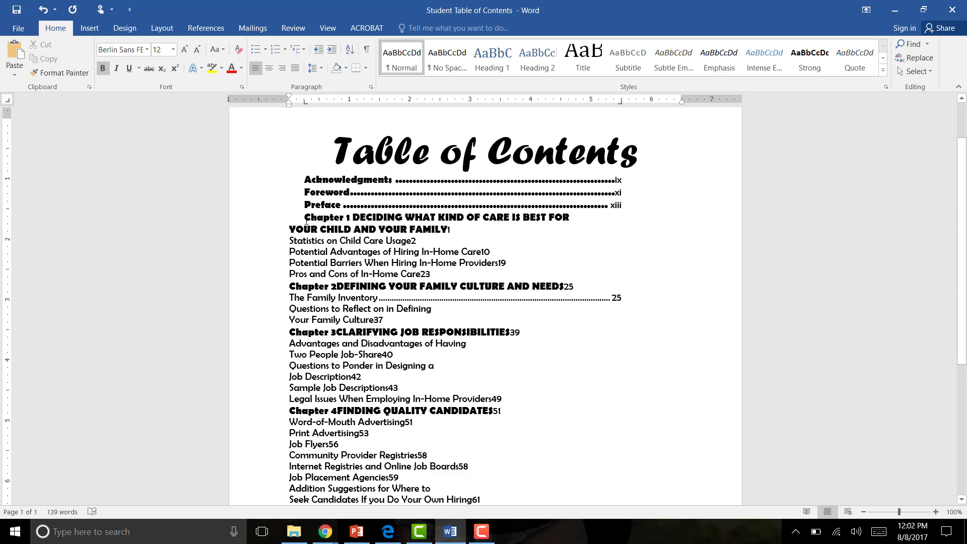
{"action": "left_click", "coordinate": [290, 230]}
{"action": "key", "text": "Tab"}
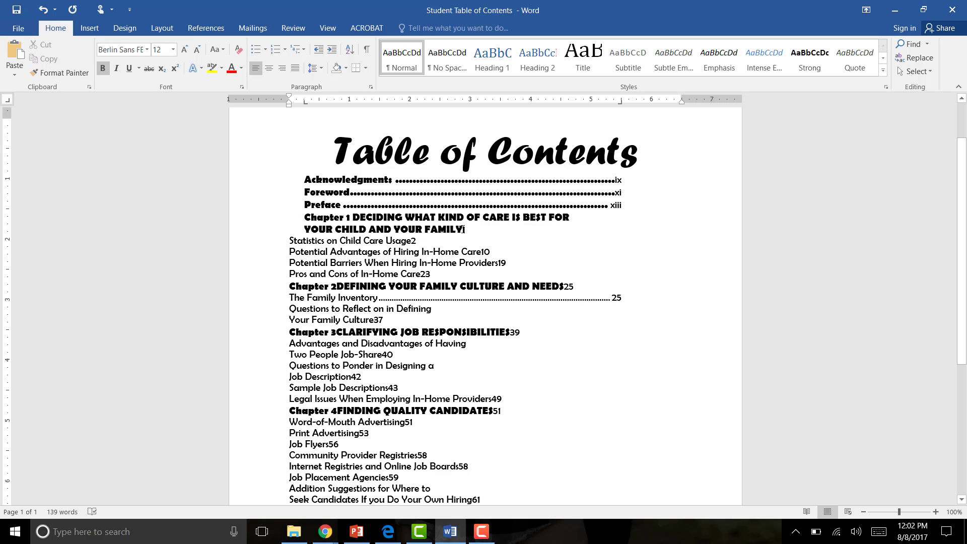
{"action": "left_click", "coordinate": [463, 229]}
{"action": "key", "text": "Tab"}
Indent the four entries under Chapter 1, from Statistics on Child Care Usage to Pros and Cons of In-Home Care, with a tab.
{"action": "left_click", "coordinate": [290, 241]}
{"action": "key", "text": "Tab"}
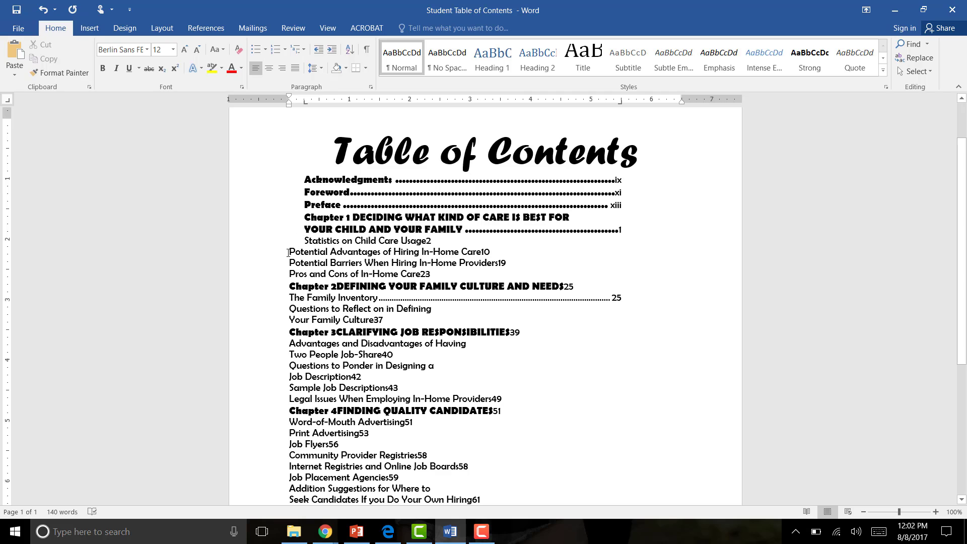
{"action": "left_click", "coordinate": [288, 252]}
{"action": "key", "text": "Tab"}
{"action": "left_click", "coordinate": [290, 263]}
{"action": "key", "text": "Tab"}
{"action": "left_click", "coordinate": [290, 274]}
{"action": "key", "text": "Tab"}
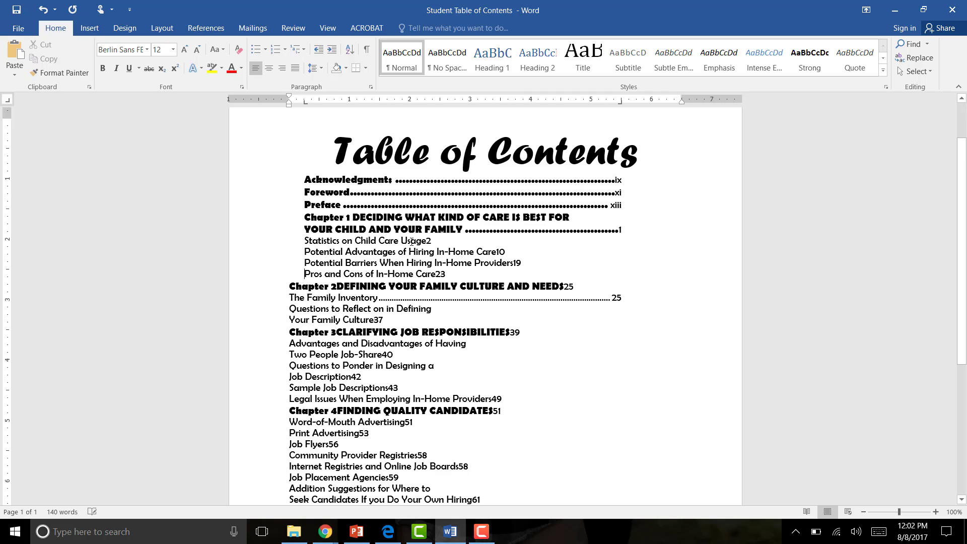
Move the page numbers of the first three entries under Chapter 1 to the 5.5" dotted-leader tab.
{"action": "left_click", "coordinate": [427, 241]}
{"action": "key", "text": "Tab"}
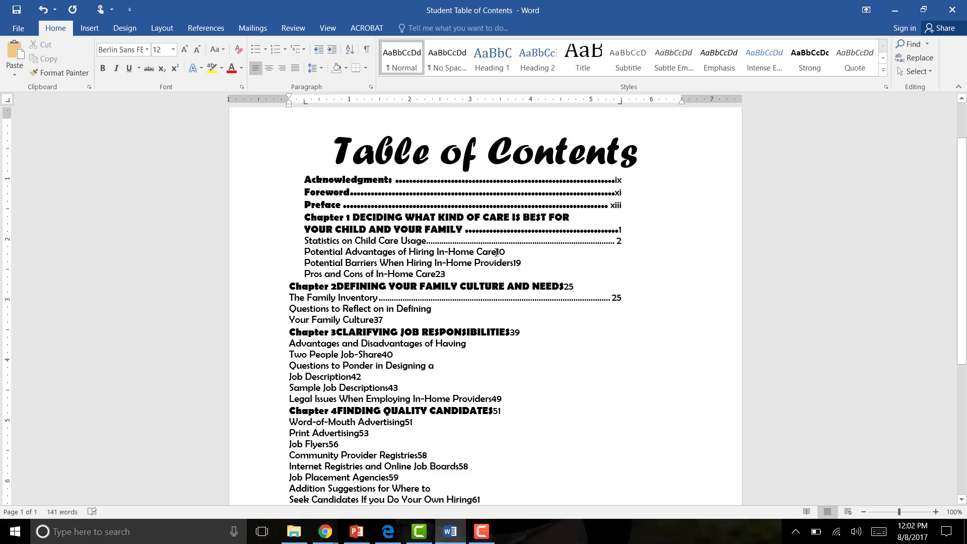
{"action": "left_click", "coordinate": [497, 252]}
{"action": "key", "text": "Tab"}
{"action": "left_click", "coordinate": [513, 263]}
{"action": "key", "text": "Tab"}
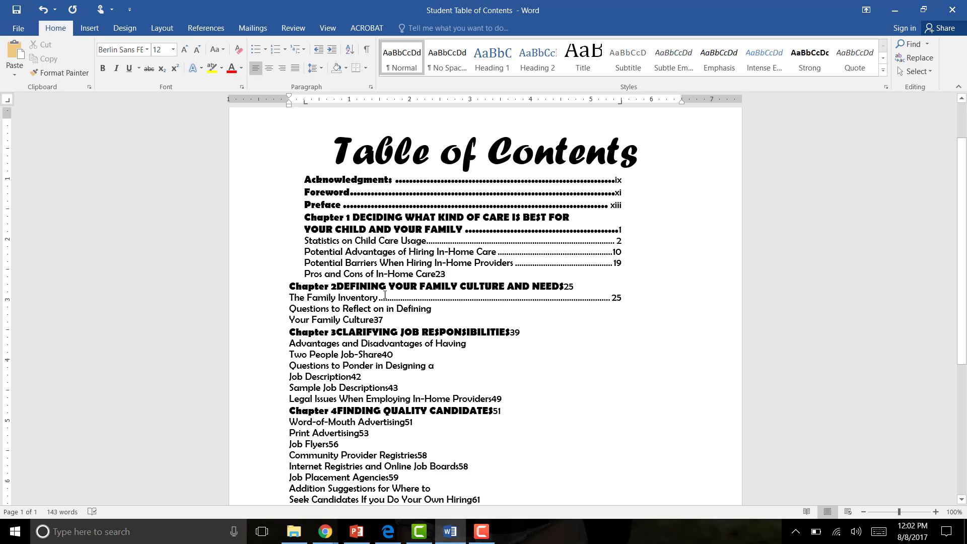
Move the Chapter 2 heading's page number to the dotted-leader tab and indent the three lines beneath it to the first tab stop.
{"action": "left_click", "coordinate": [565, 287]}
{"action": "key", "text": "Tab"}
{"action": "left_click", "coordinate": [288, 299]}
{"action": "key", "text": "Tab"}
{"action": "left_click", "coordinate": [288, 309]}
{"action": "key", "text": "Tab"}
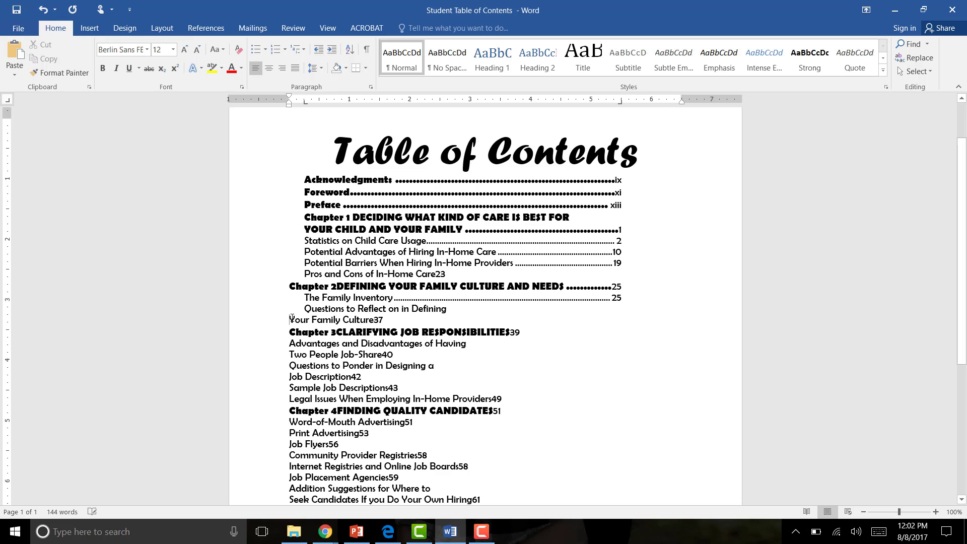
{"action": "left_click", "coordinate": [290, 319]}
{"action": "key", "text": "Tab"}
Remove the tab indent from both lines of the Chapter 1 heading.
{"action": "left_click", "coordinate": [305, 218]}
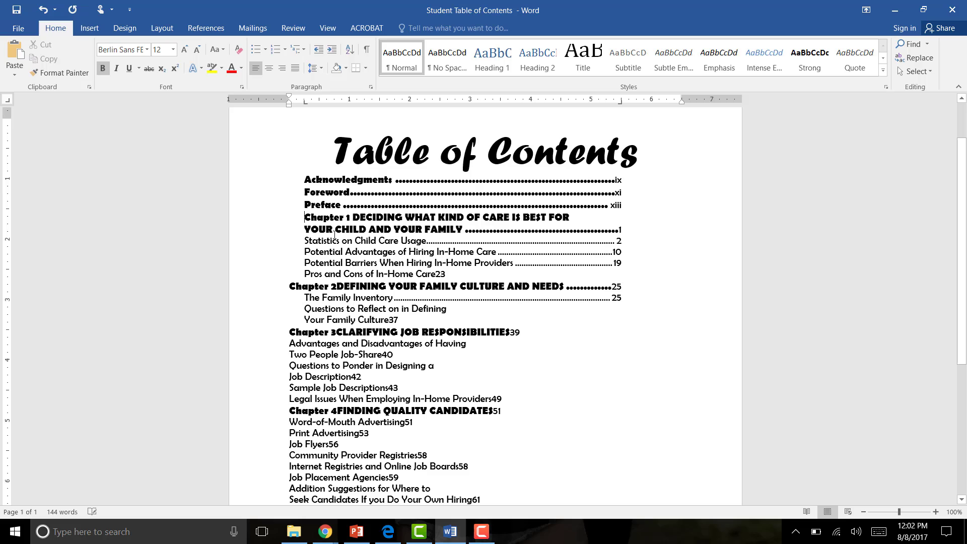
{"action": "key", "text": "BackSpace"}
{"action": "left_click", "coordinate": [303, 229]}
{"action": "key", "text": "BackSpace"}
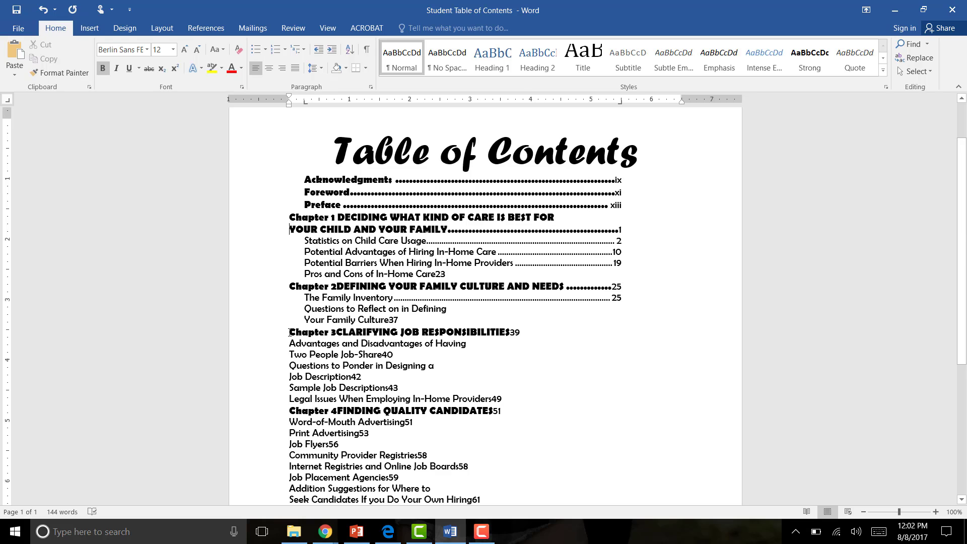
Move the page numbers of Your Family Culture and the Chapter 3 heading to the 5.5" dotted-leader tab.
{"action": "left_click", "coordinate": [390, 320]}
{"action": "key", "text": "Tab"}
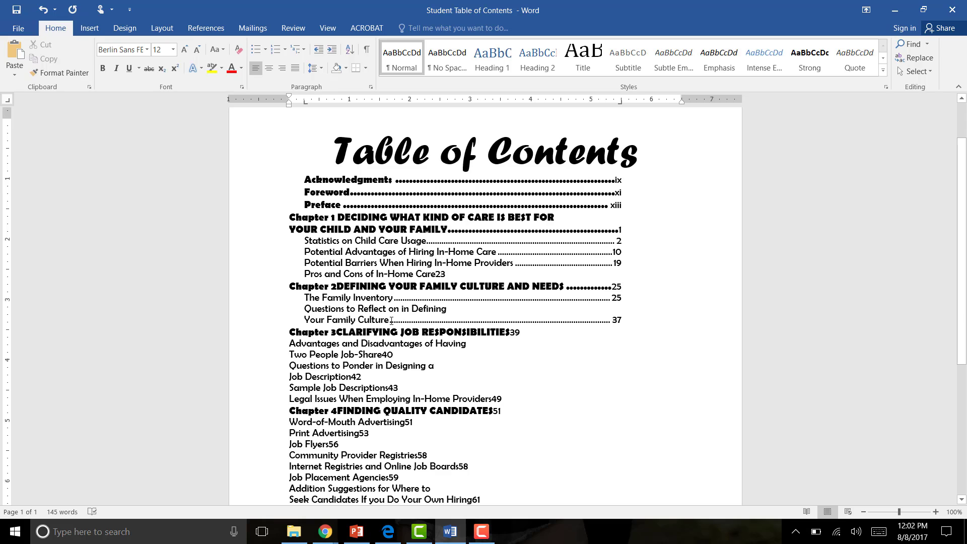
{"action": "left_click", "coordinate": [511, 335]}
{"action": "key", "text": "Tab"}
Indent the six lines under Chapter 3, from Advantages and Disadvantages of Having to Legal Issues When Employing In-Home Providers, to the first tab stop.
{"action": "left_click", "coordinate": [290, 344]}
{"action": "key", "text": "Tab"}
{"action": "left_click", "coordinate": [291, 354]}
{"action": "key", "text": "Tab"}
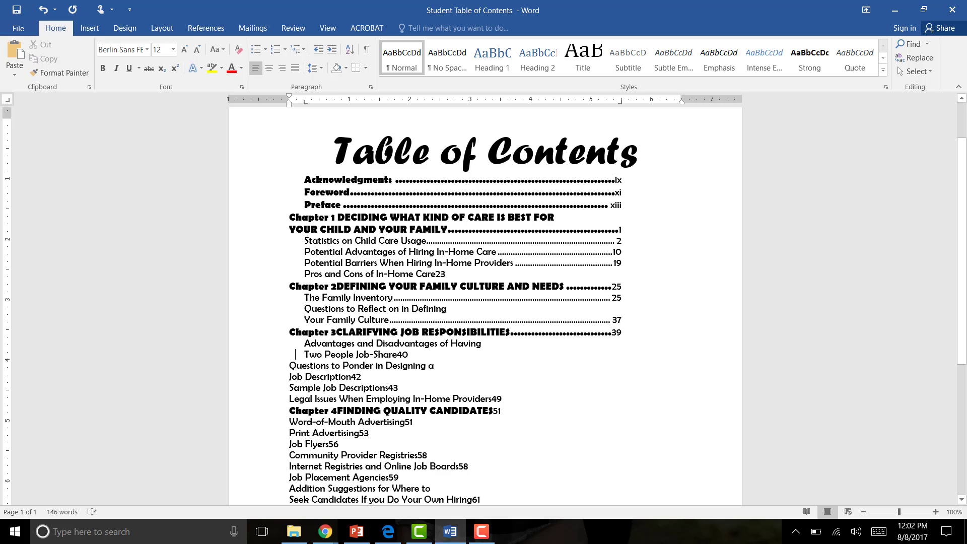
{"action": "left_click", "coordinate": [294, 364]}
{"action": "key", "text": "Tab"}
{"action": "left_click", "coordinate": [291, 377]}
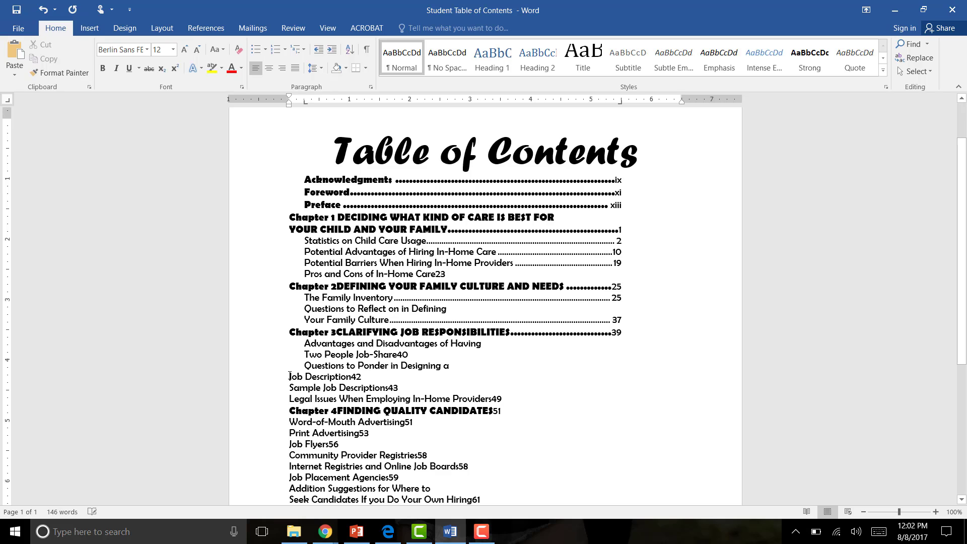
{"action": "key", "text": "Tab"}
{"action": "left_click", "coordinate": [291, 388]}
{"action": "key", "text": "Tab"}
{"action": "left_click", "coordinate": [290, 399]}
{"action": "key", "text": "Tab"}
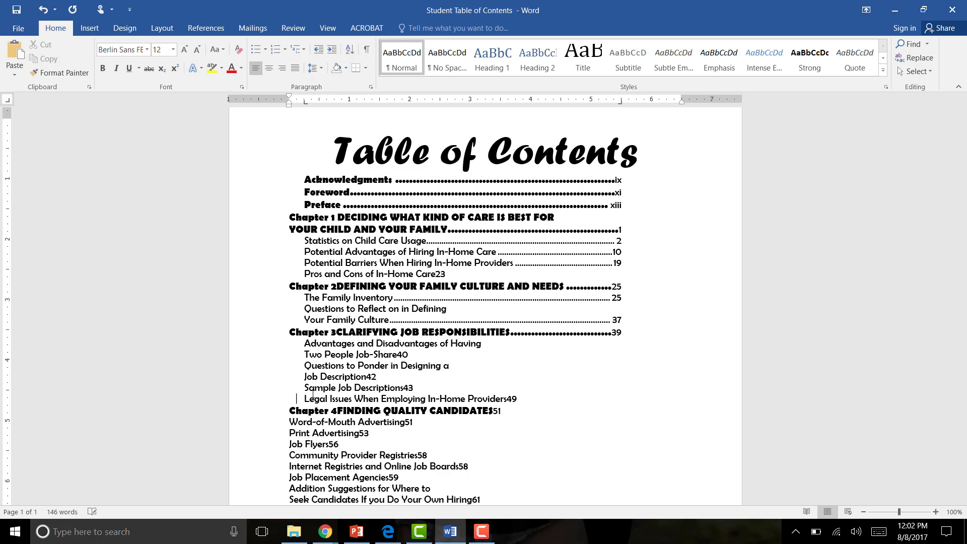
Move the page numbers of the Chapter 3 entries, from Two People Job-Share to Legal Issues When Employing In-Home Providers, to the dotted-leader tab.
{"action": "left_click", "coordinate": [398, 355]}
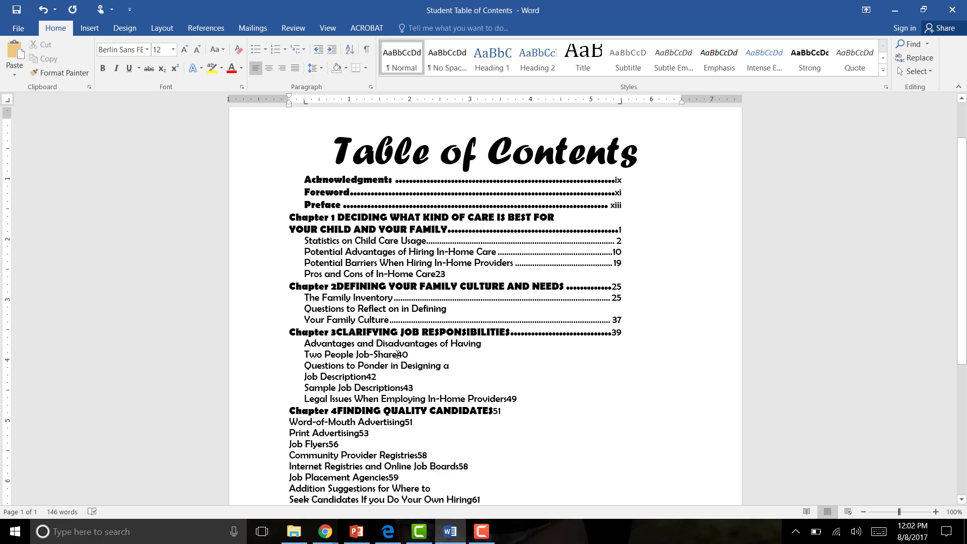
{"action": "key", "text": "Tab"}
{"action": "left_click", "coordinate": [366, 377]}
{"action": "key", "text": "Tab"}
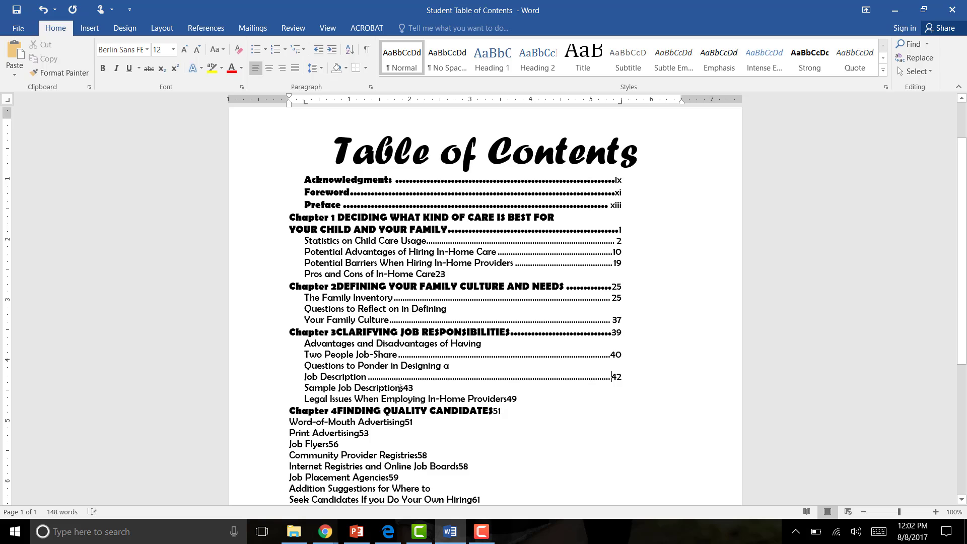
{"action": "key", "text": "Tab"}
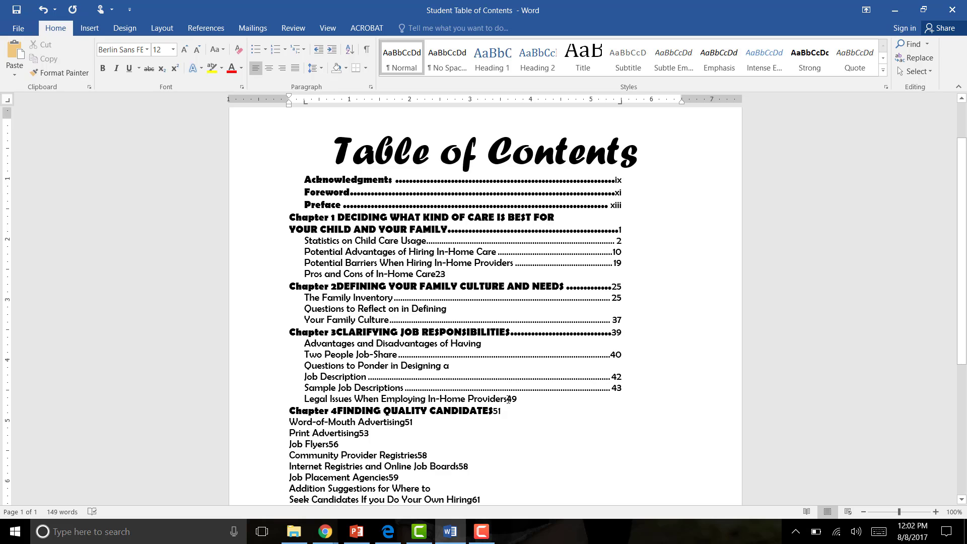
{"action": "left_click", "coordinate": [508, 399]}
{"action": "key", "text": "Tab"}
Insert a manual row of periods between Word-of-Mouth Advertising and its page number instead of a tab leader.
{"action": "left_click", "coordinate": [504, 180]}
{"action": "left_click", "coordinate": [552, 193]}
{"action": "left_click", "coordinate": [410, 425]}
{"action": "type", "text": "................................"}
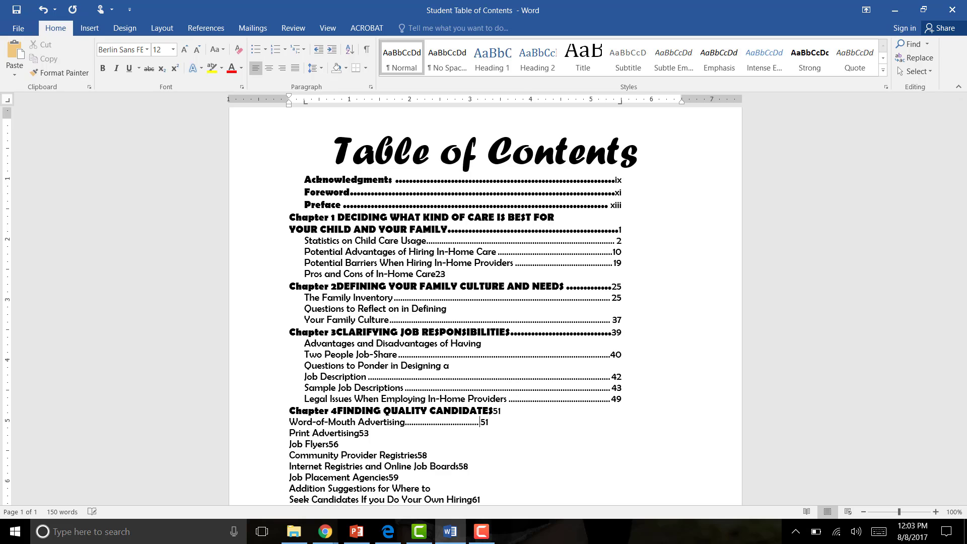
{"action": "type", "text": ".........................................."}
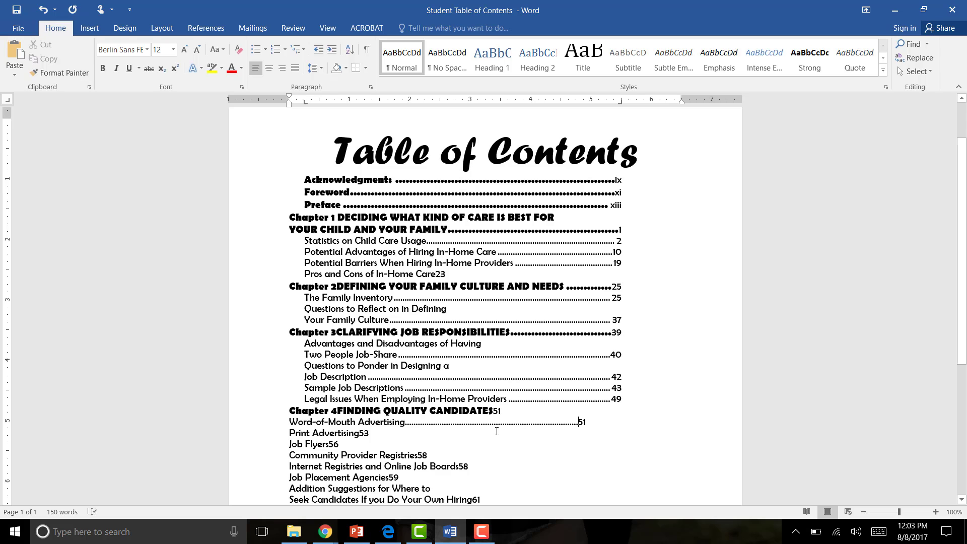
{"action": "left_click", "coordinate": [484, 423]}
{"action": "left_click", "coordinate": [499, 183]}
{"action": "left_click", "coordinate": [517, 425]}
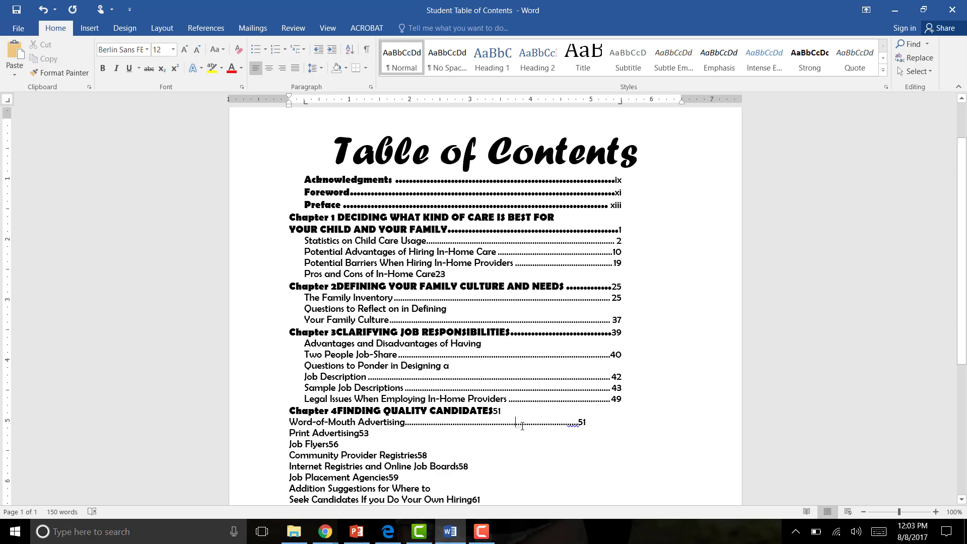